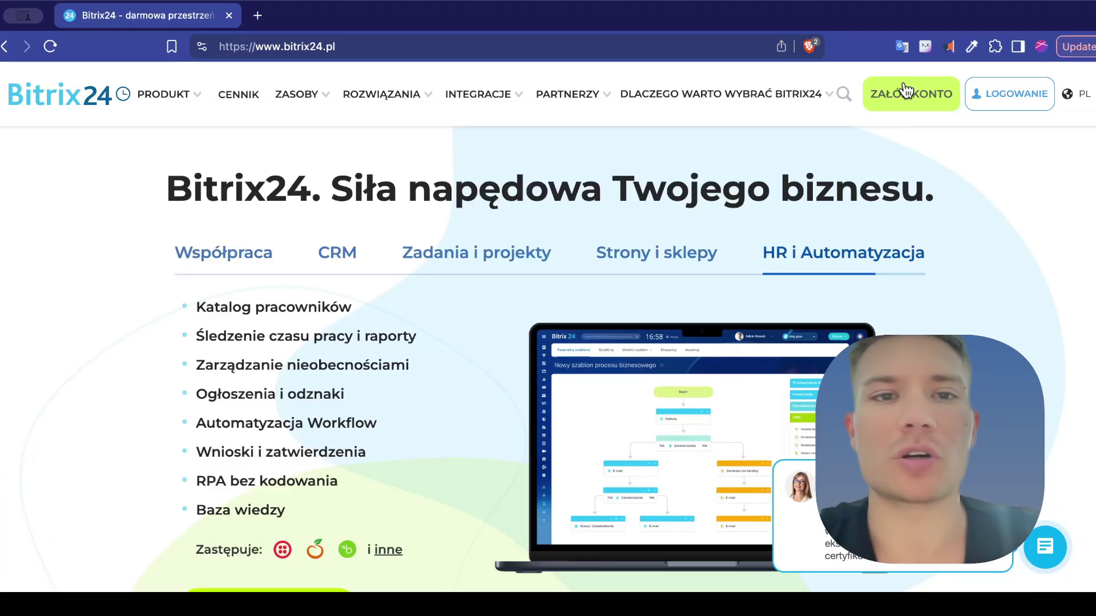
Step: Open the Bitrix24 account registration form
click(910, 94)
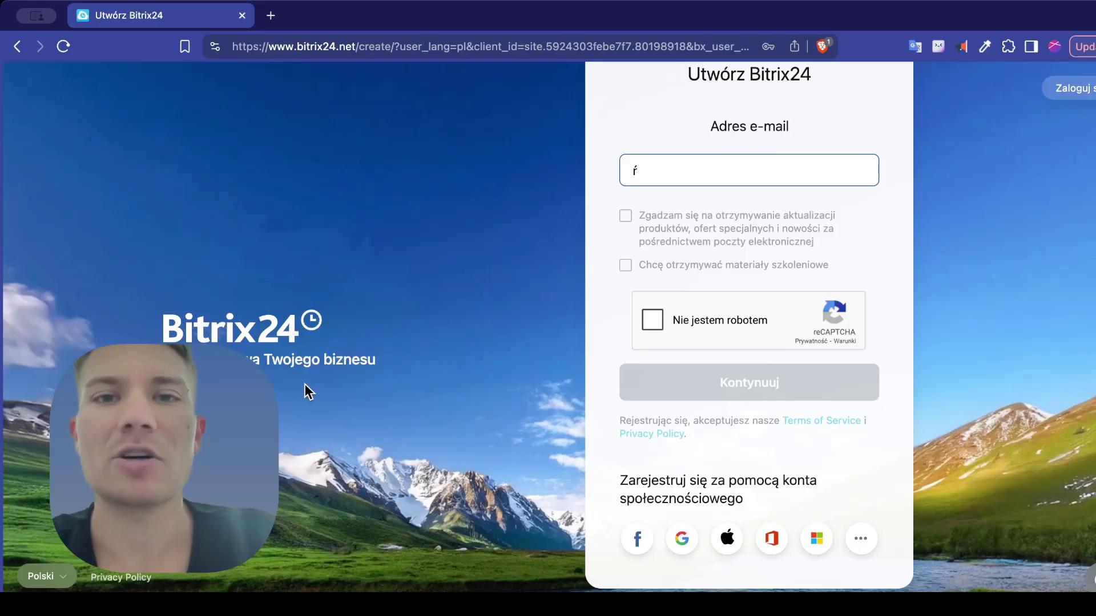
text(Ř)
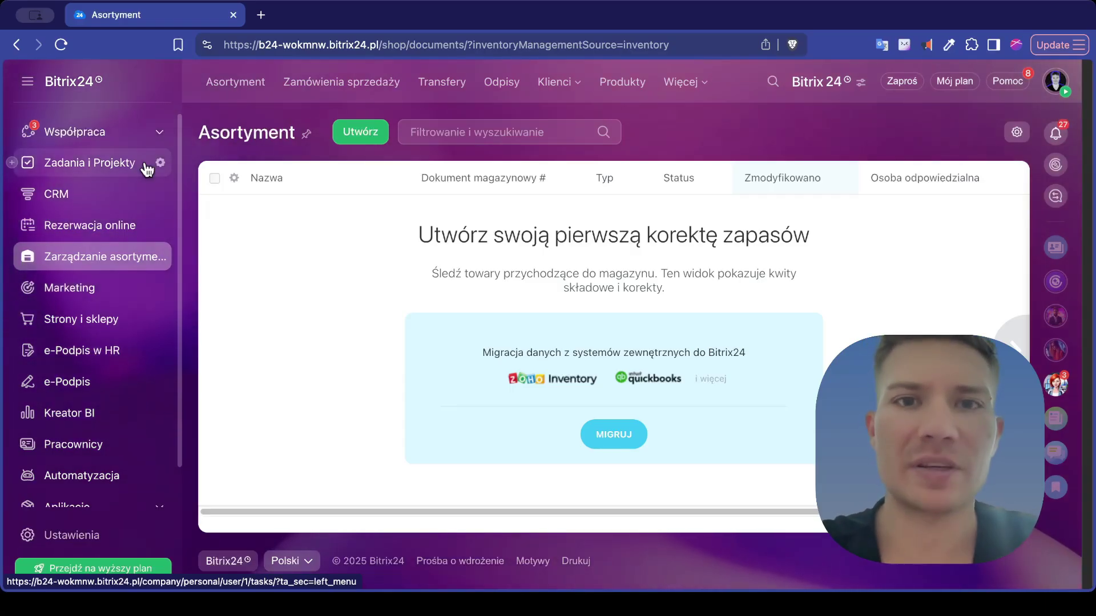
Step: Look through the workspace modules, open the employee list and start inviting a new employee
scroll(148, 169, down, 2)
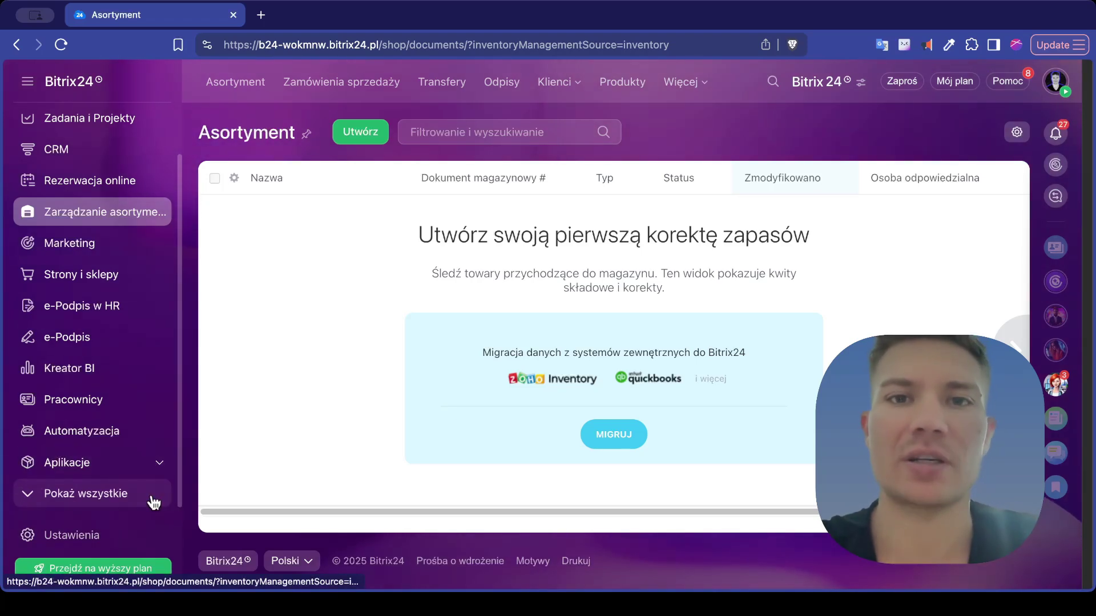
scroll(91, 294, up, 2)
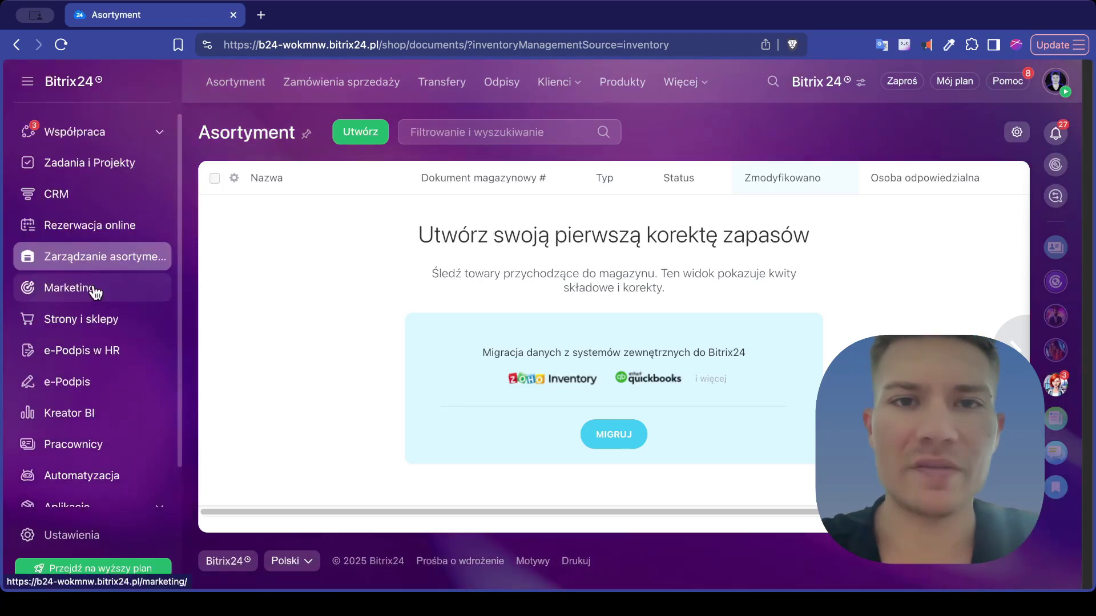
scroll(96, 292, down, 2)
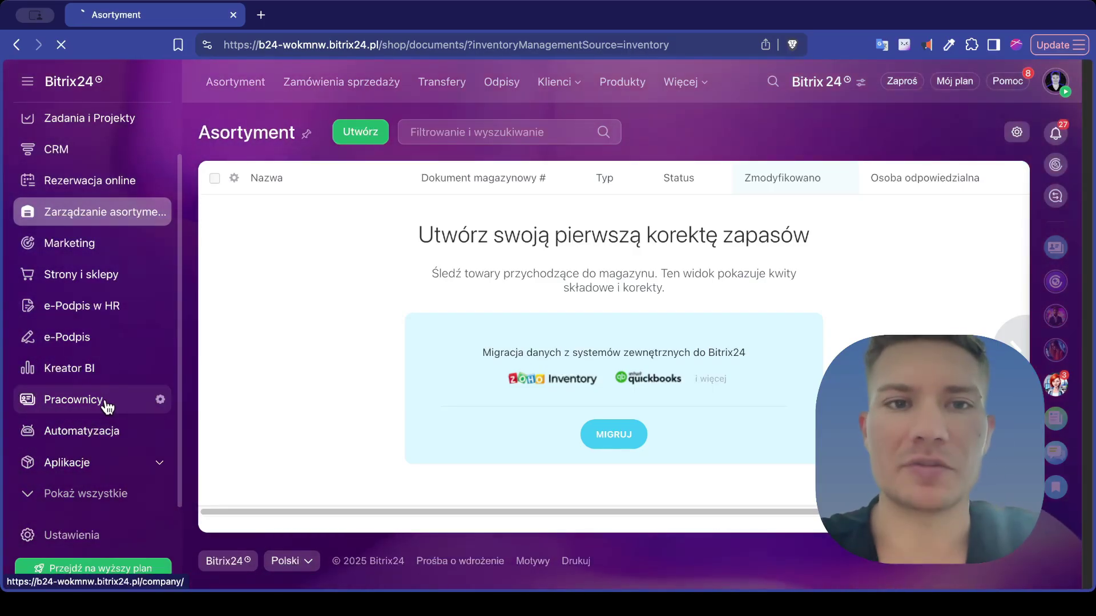
click(107, 407)
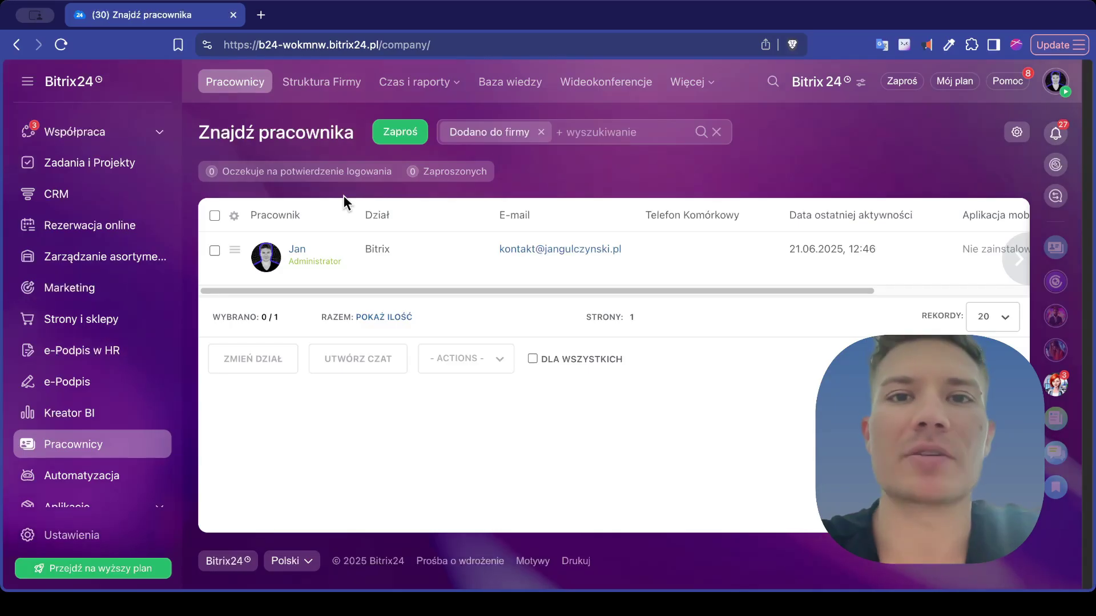
click(400, 136)
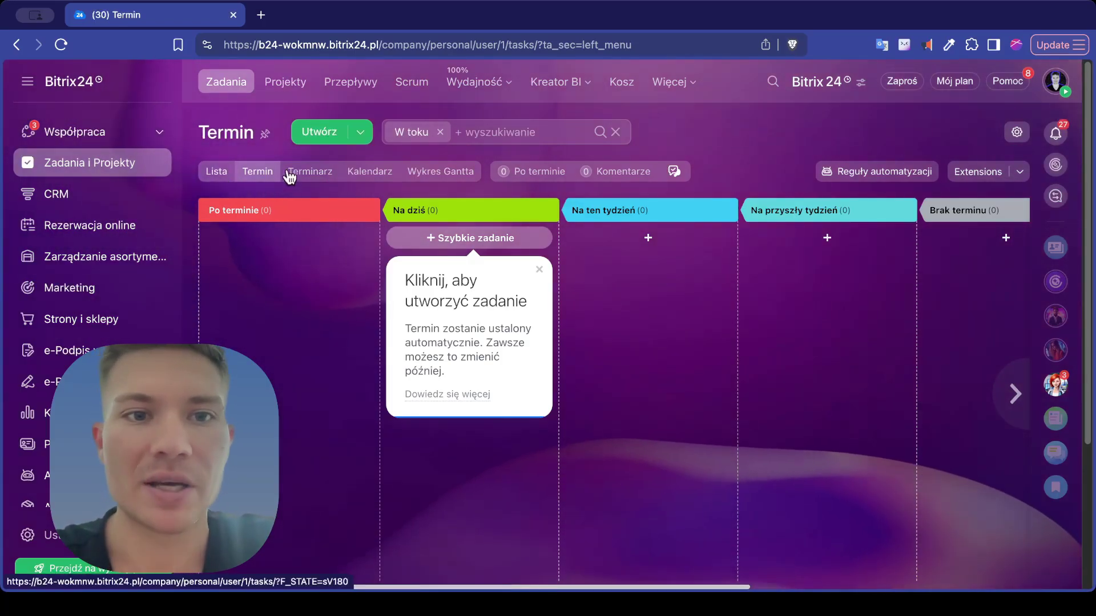
Step: In the task list view, create a task titled "Pierwsze zadanie" with the description "testowe" and today as its deadline
click(230, 172)
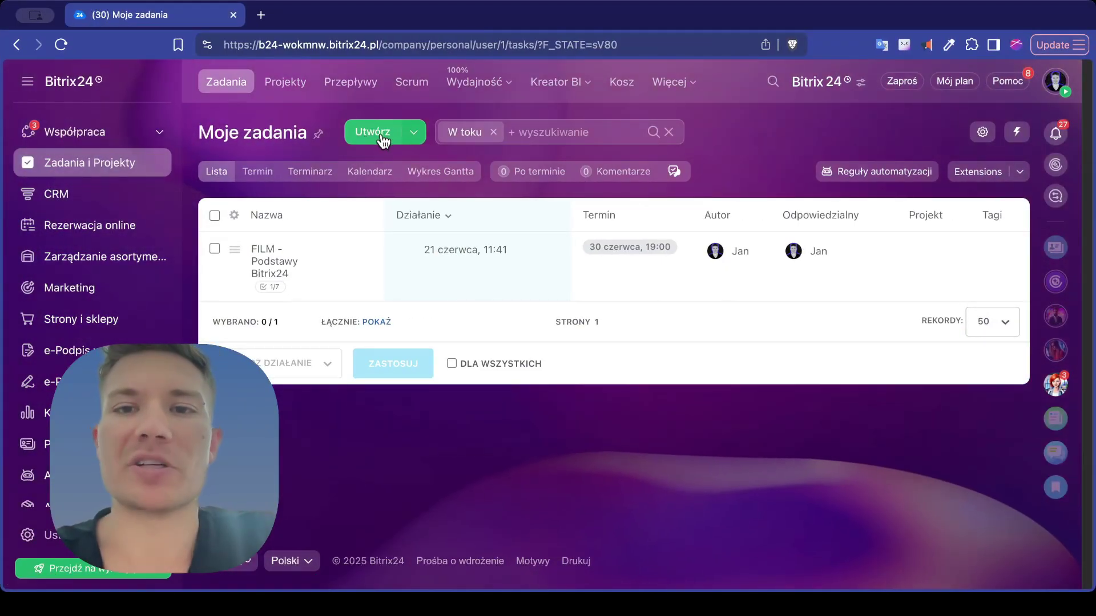
click(379, 135)
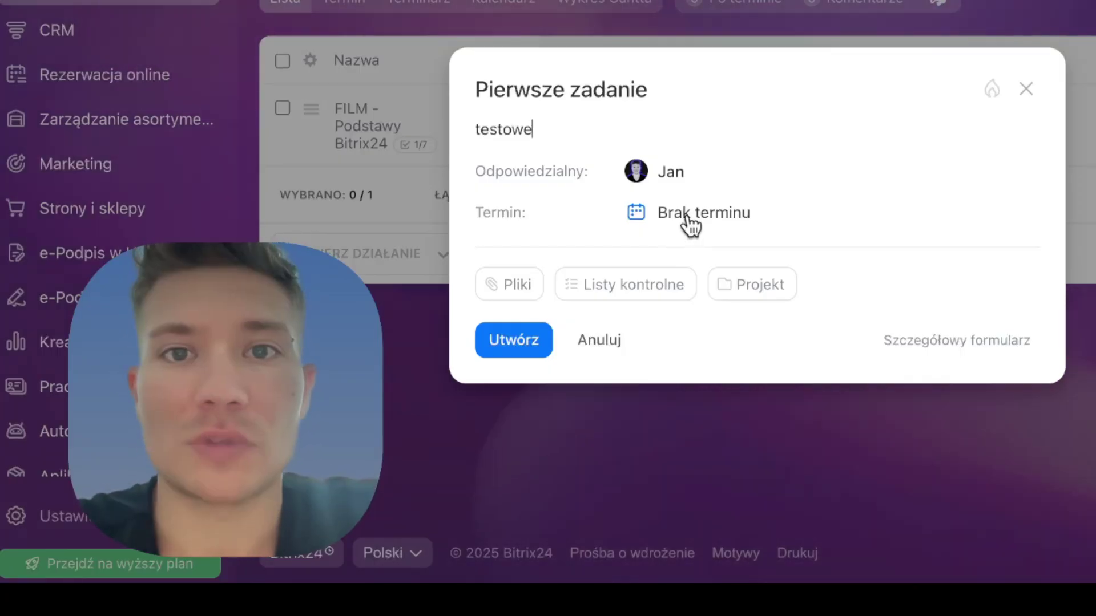
click(690, 219)
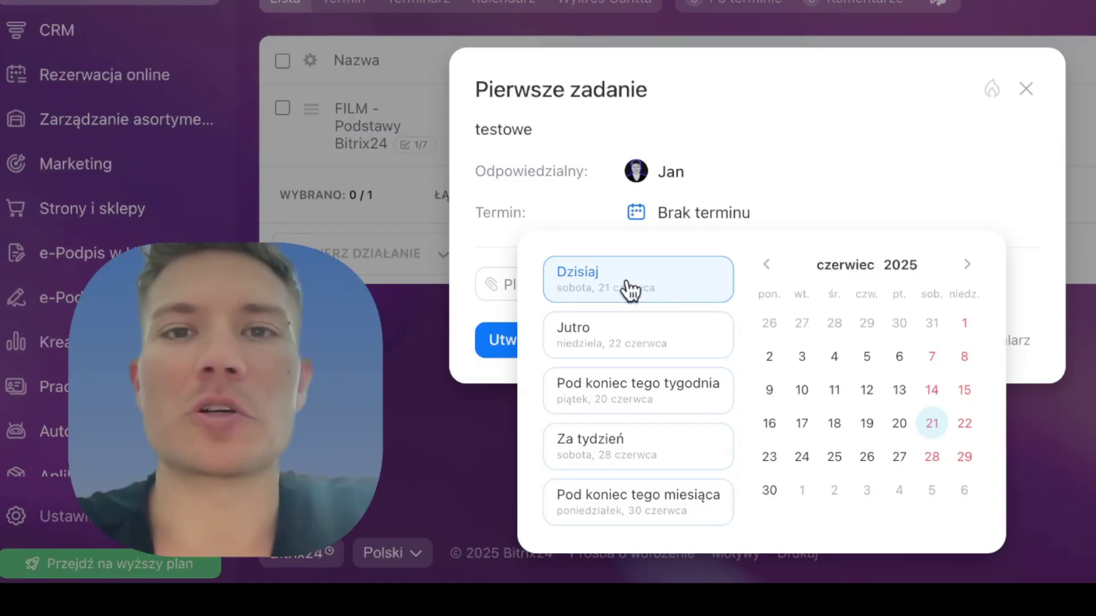
click(628, 289)
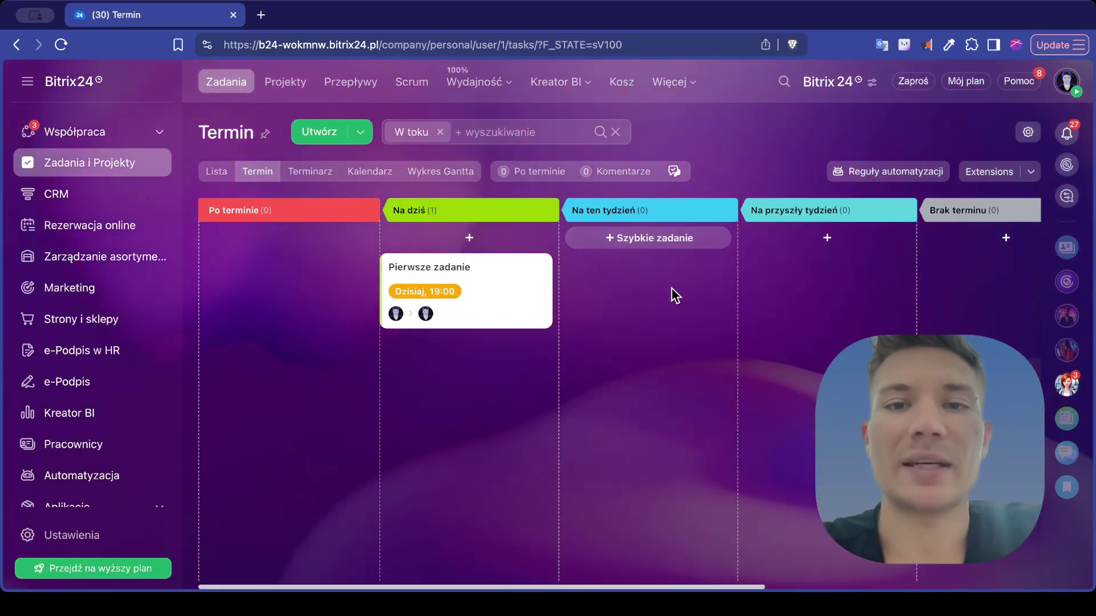
Step: Look across the deadline columns of the task board, including the tasks due in two weeks
scroll(671, 287, right, 3)
scroll(671, 287, right, 6)
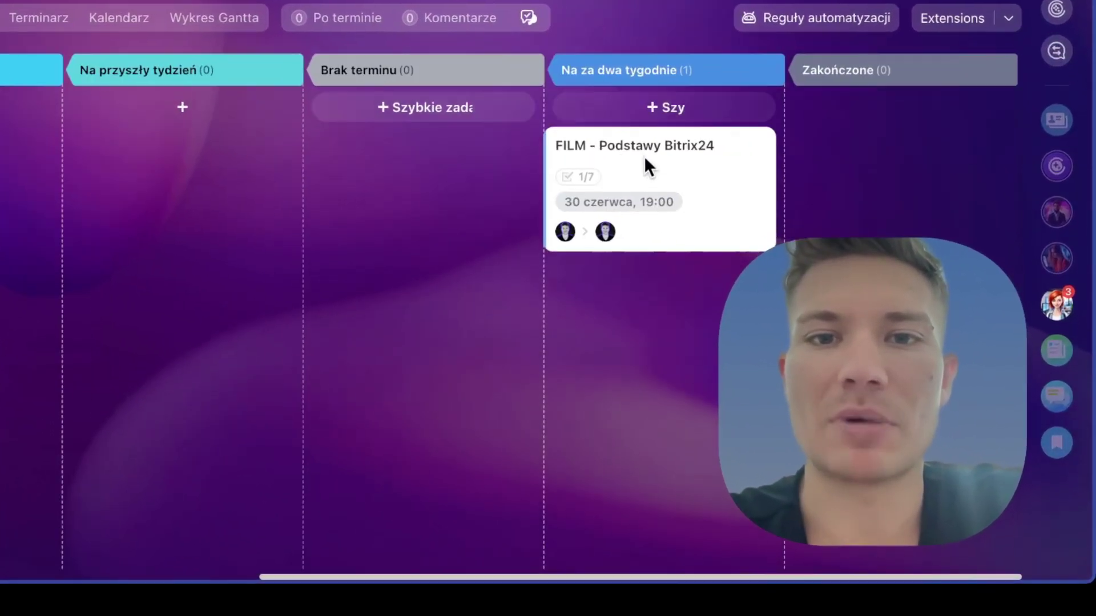
scroll(641, 232, left, 2)
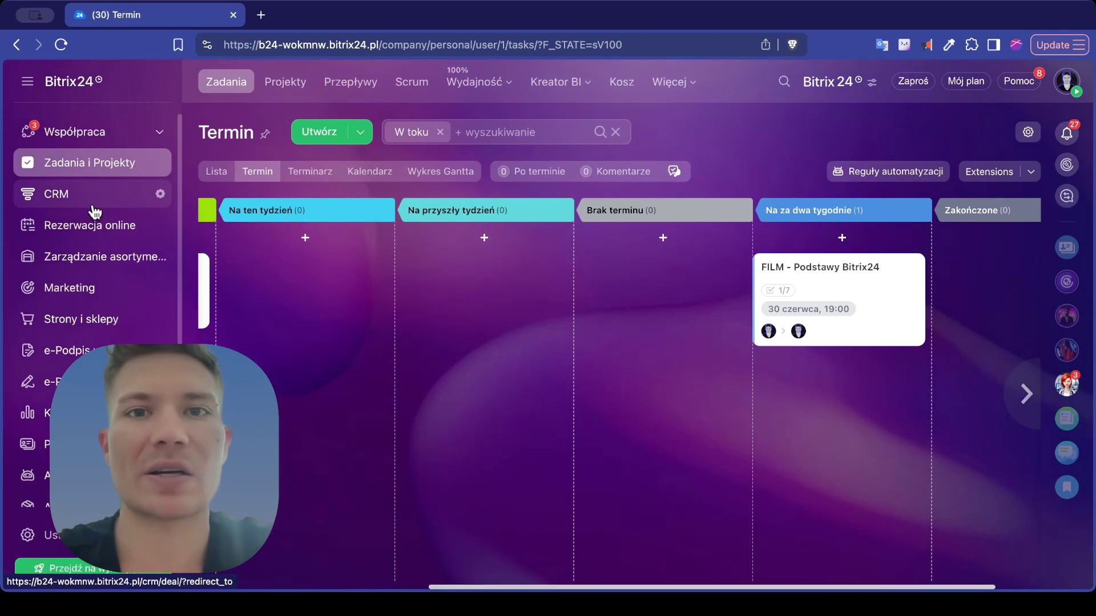
Step: In the CRM, start a new deal named "strona www dla ogrodnika" and set its stage to W toku
click(81, 198)
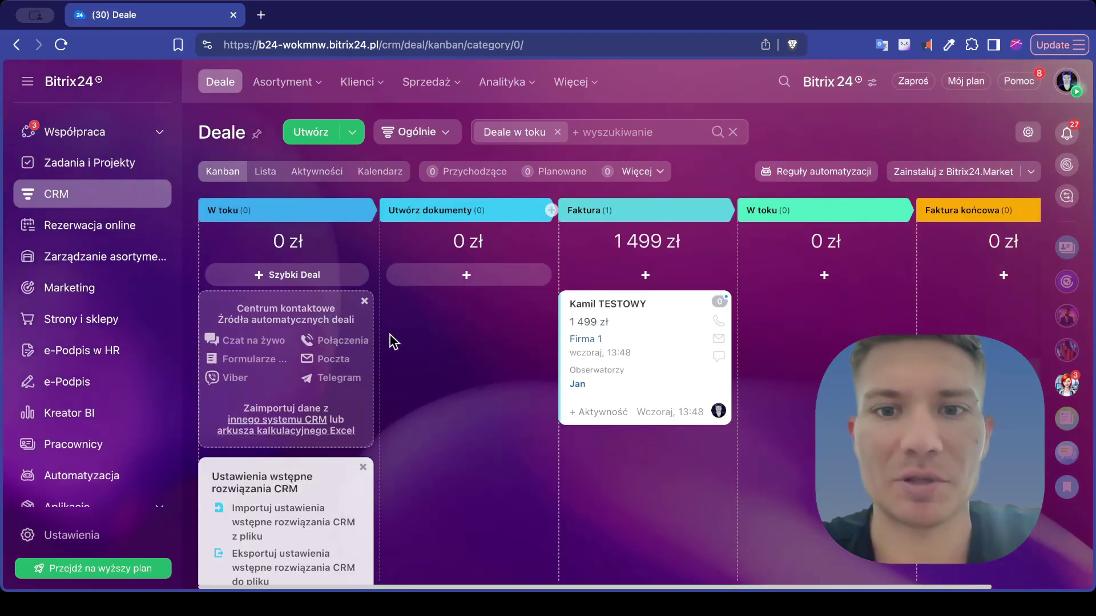
scroll(809, 323, right, 1)
scroll(809, 323, right, 1)
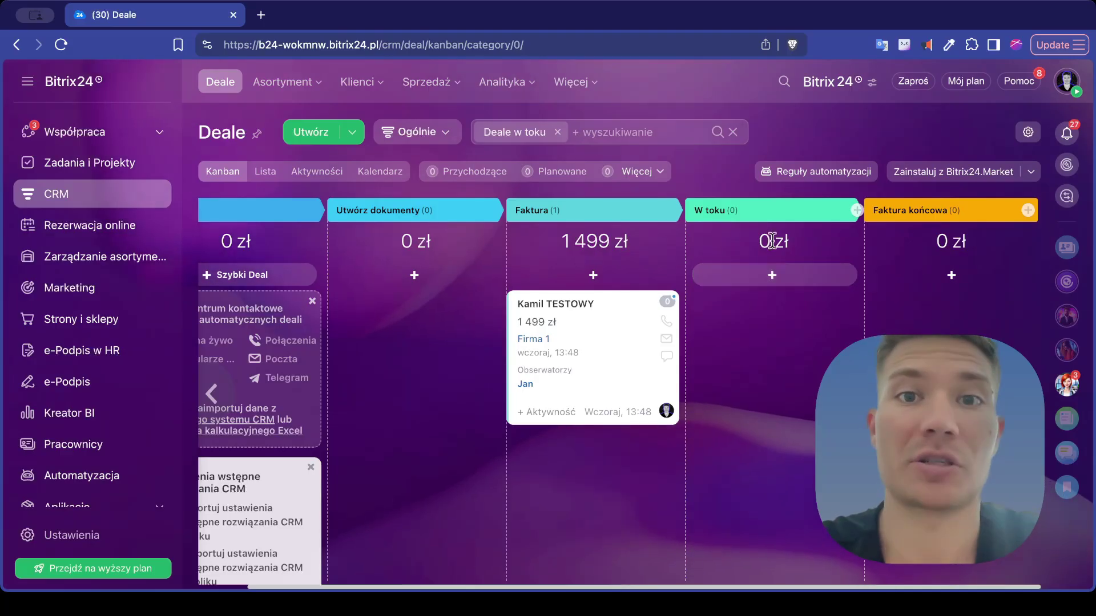
scroll(774, 261, left, 2)
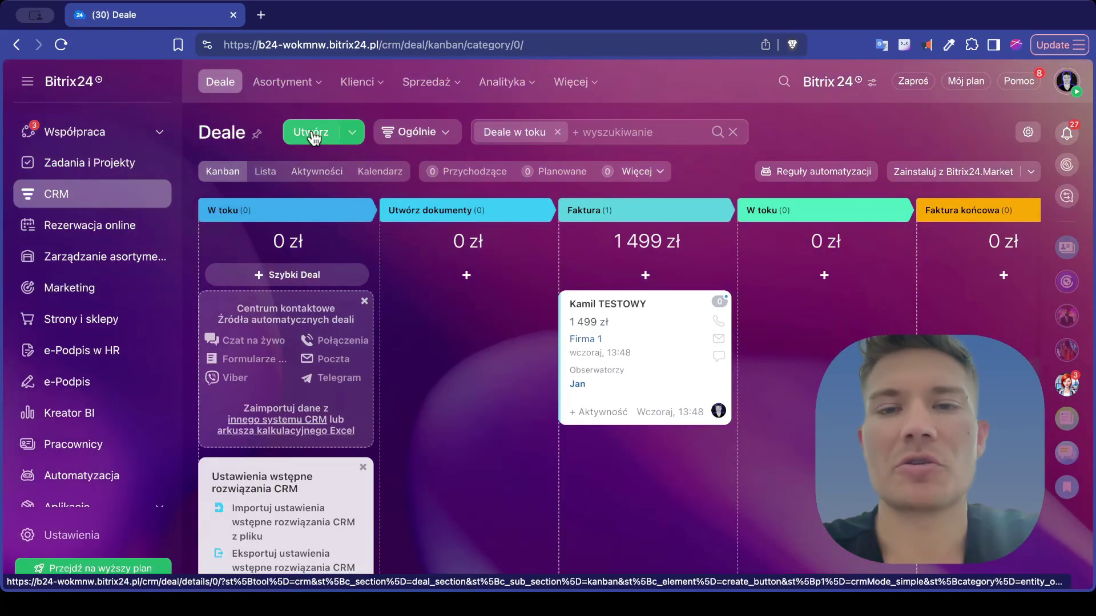
click(311, 132)
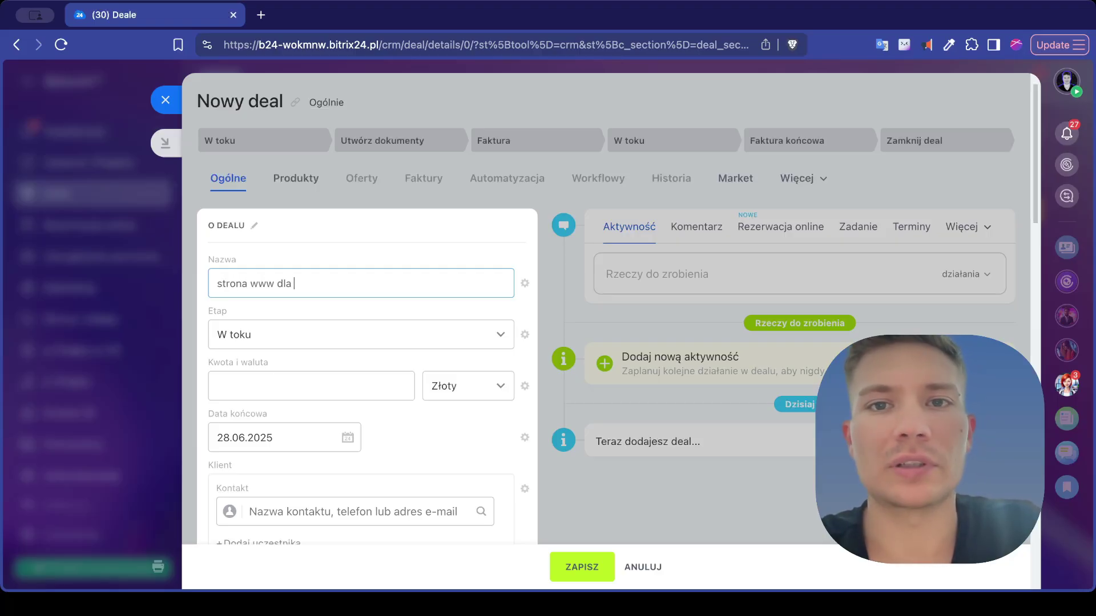
text(ka)
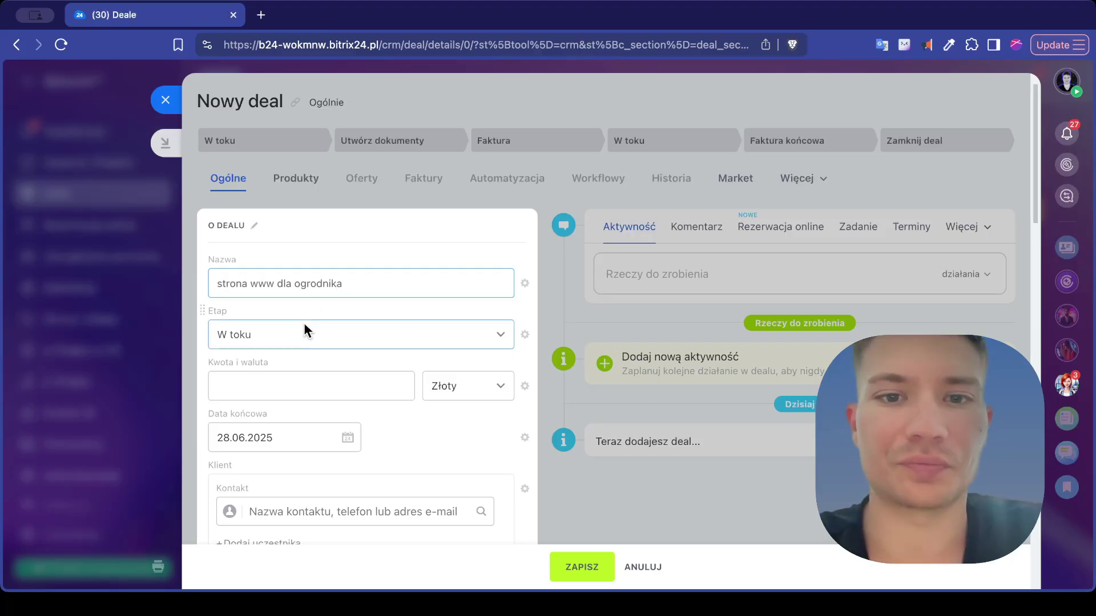
text(‹ŘŕŘ‹Ř)
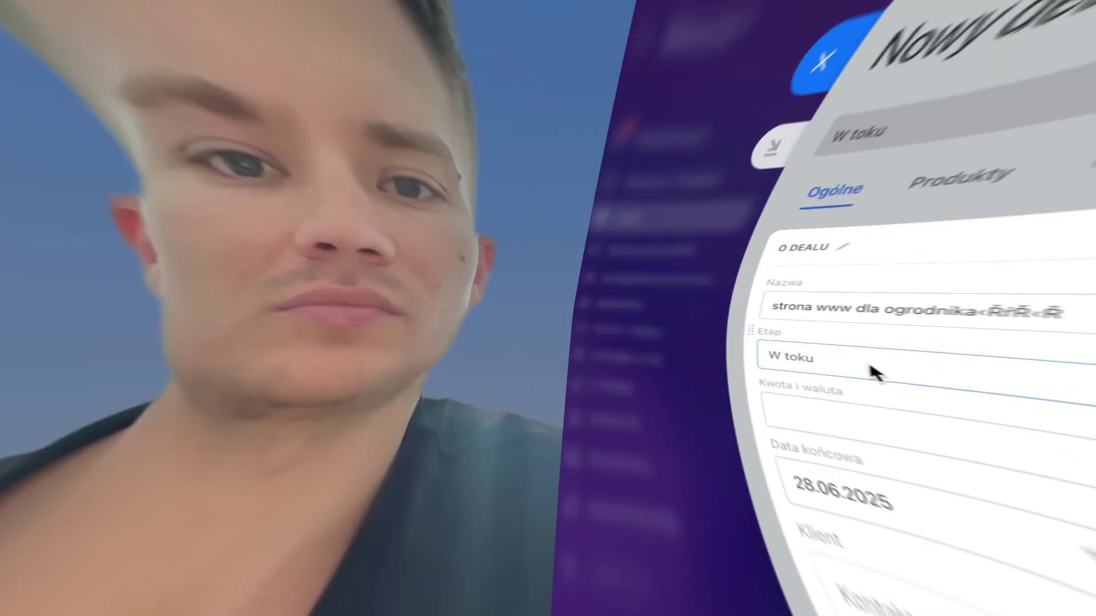
click(864, 349)
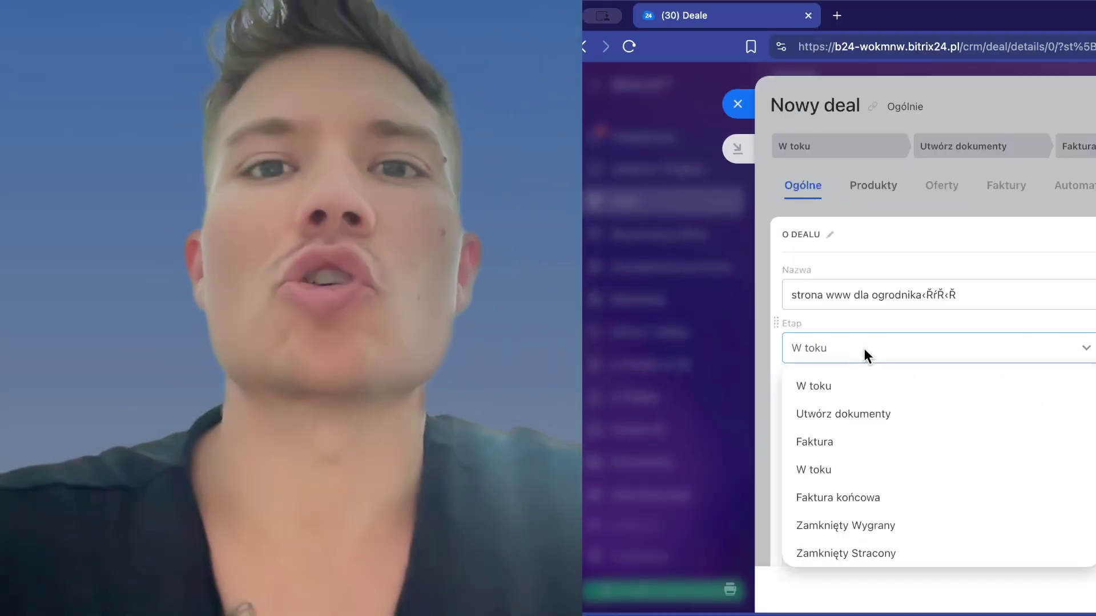
click(837, 385)
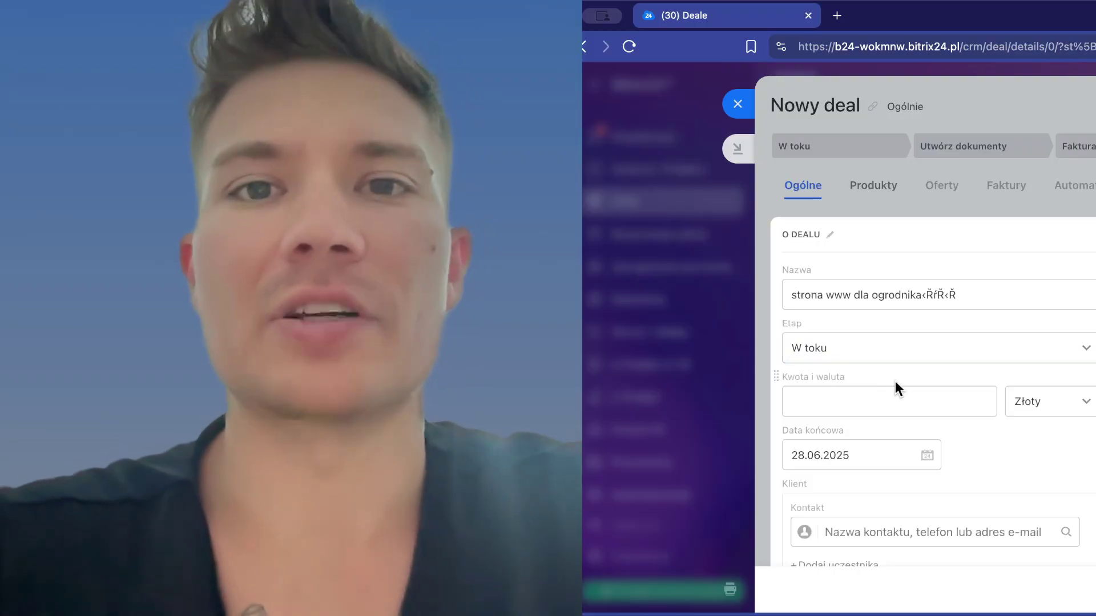
Step: Assign the first suggested existing contact as the new deal's client
scroll(857, 427, down, 7)
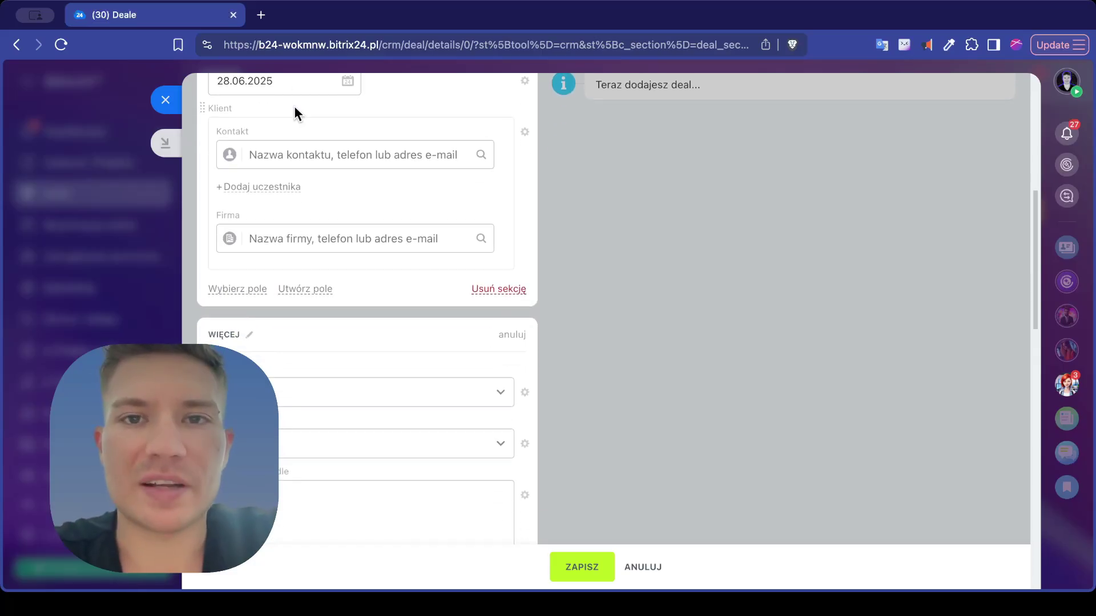
scroll(295, 112, down, 1)
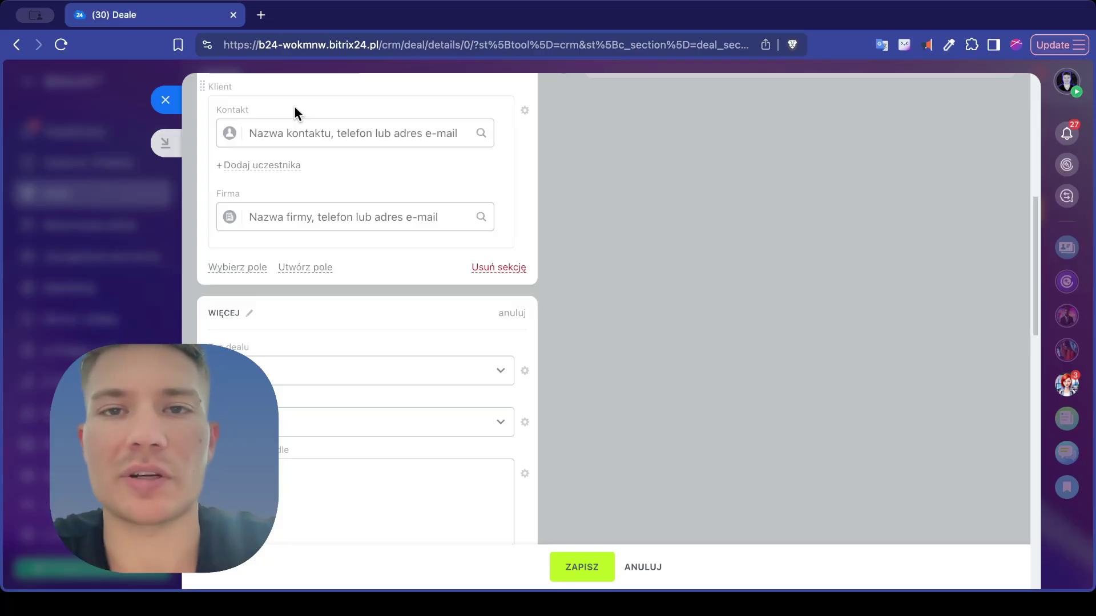
click(282, 137)
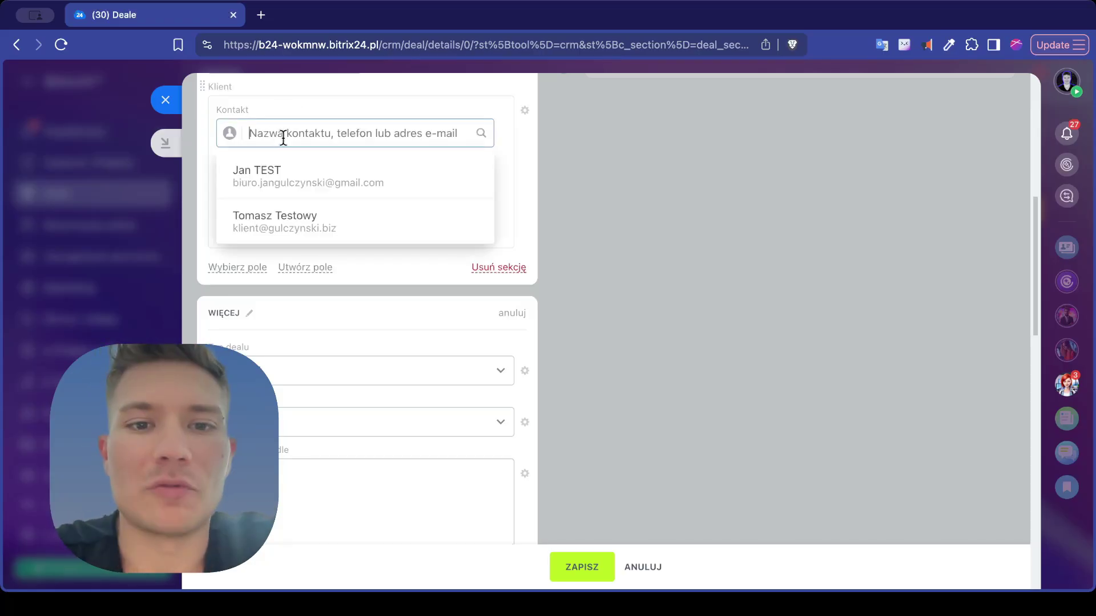
click(313, 179)
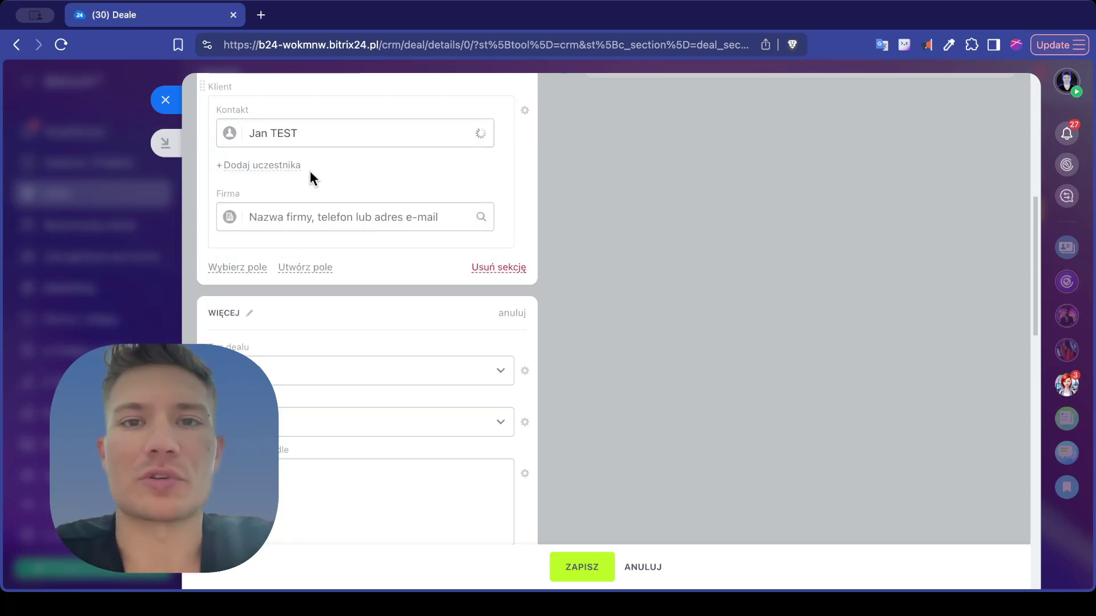
Step: Set the deal's source to "Z rekomendacji" in its additional details
scroll(289, 305, down, 2)
scroll(290, 306, down, 1)
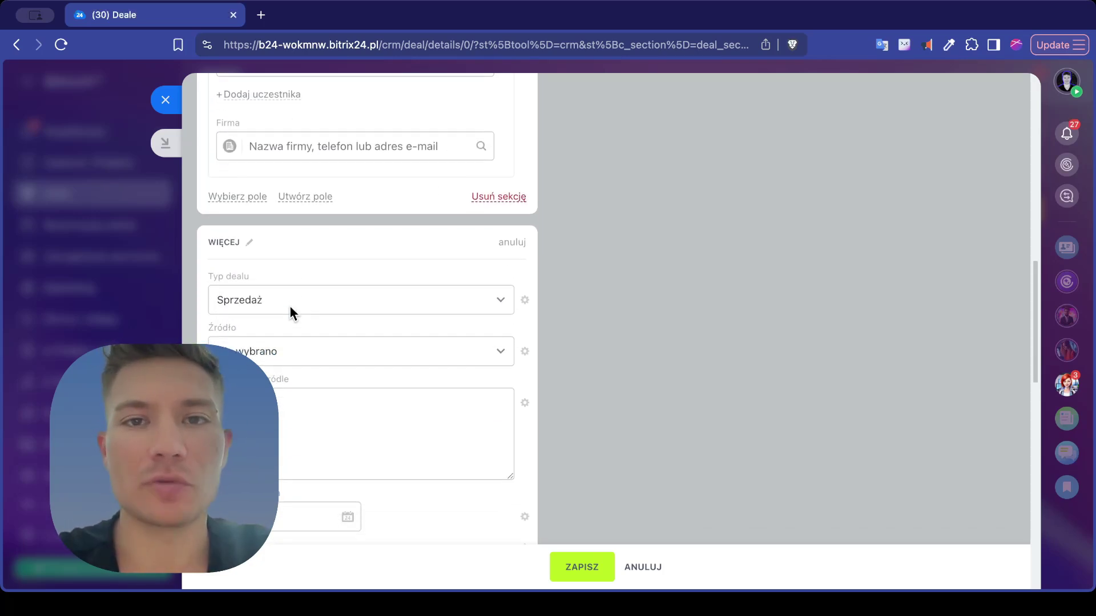
scroll(289, 306, down, 1)
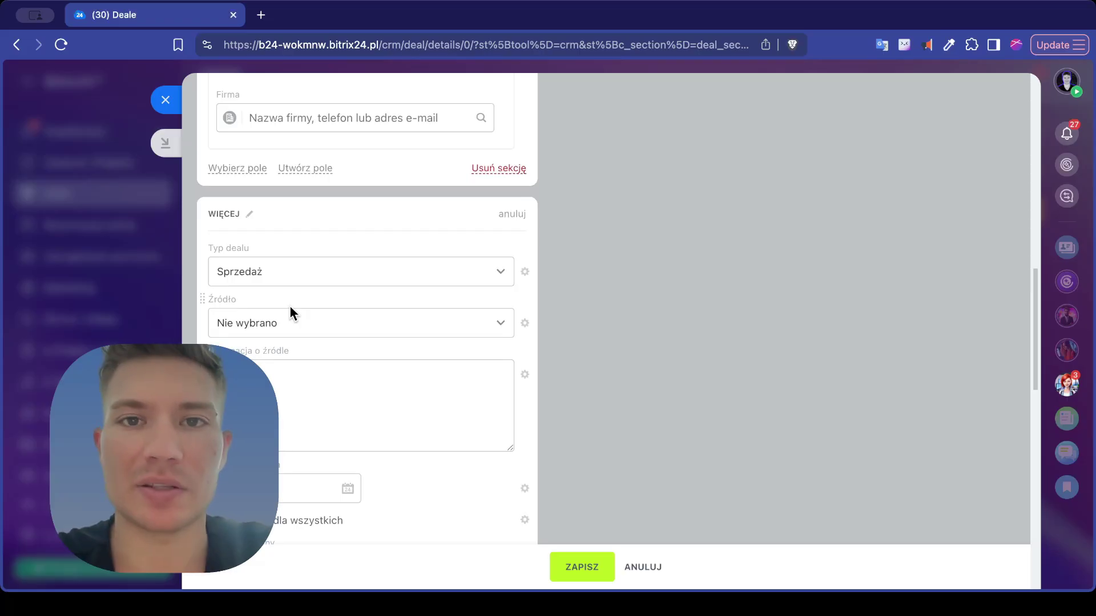
scroll(289, 306, up, 1)
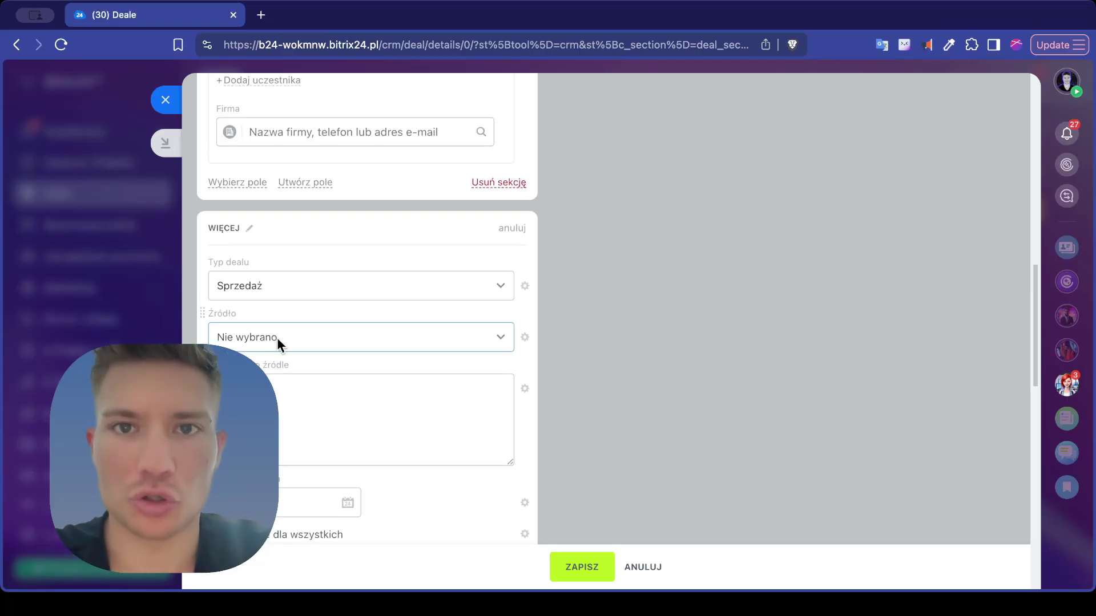
scroll(294, 341, down, 1)
scroll(293, 341, down, 1)
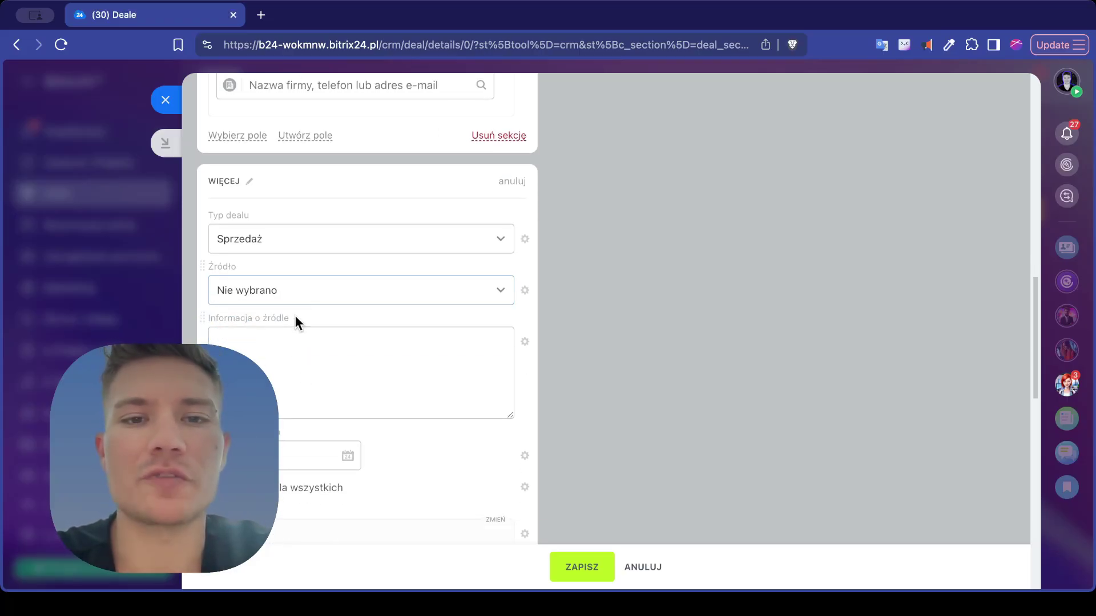
click(297, 299)
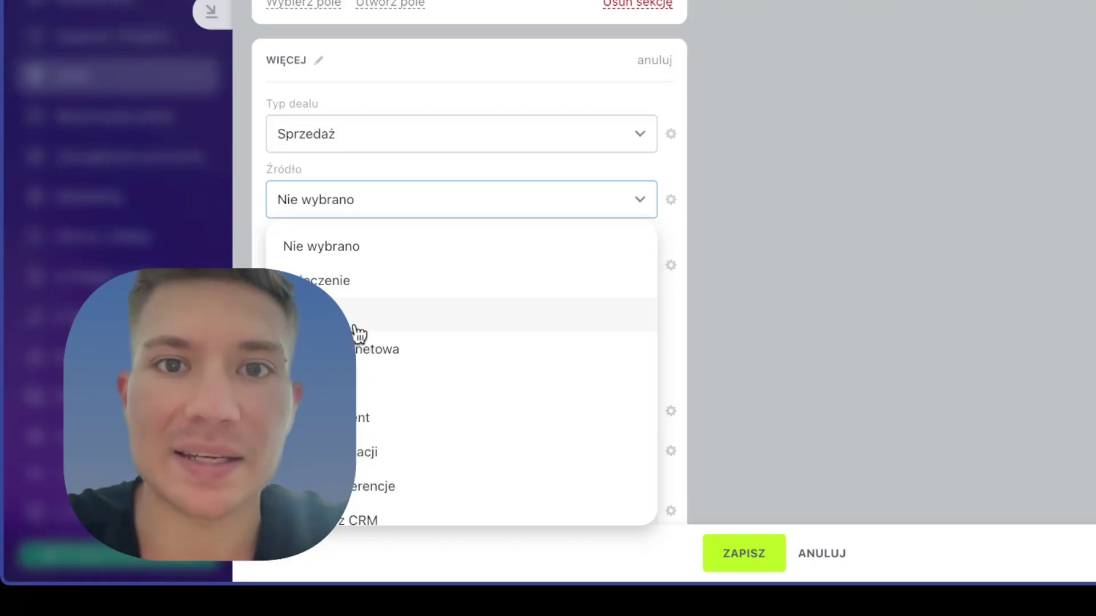
scroll(346, 349, down, 1)
scroll(355, 358, down, 2)
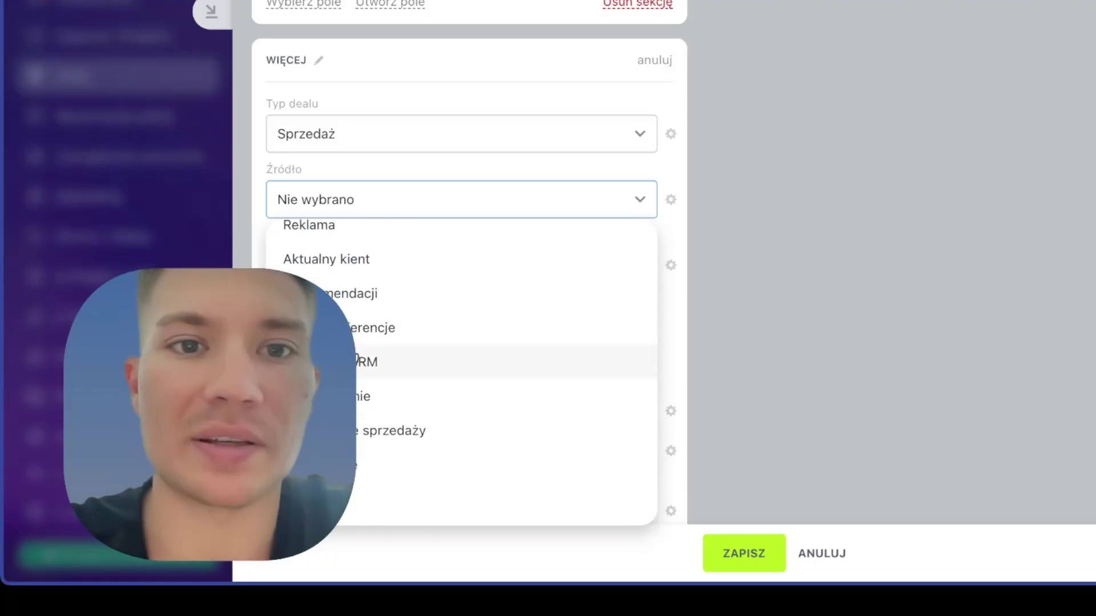
click(293, 299)
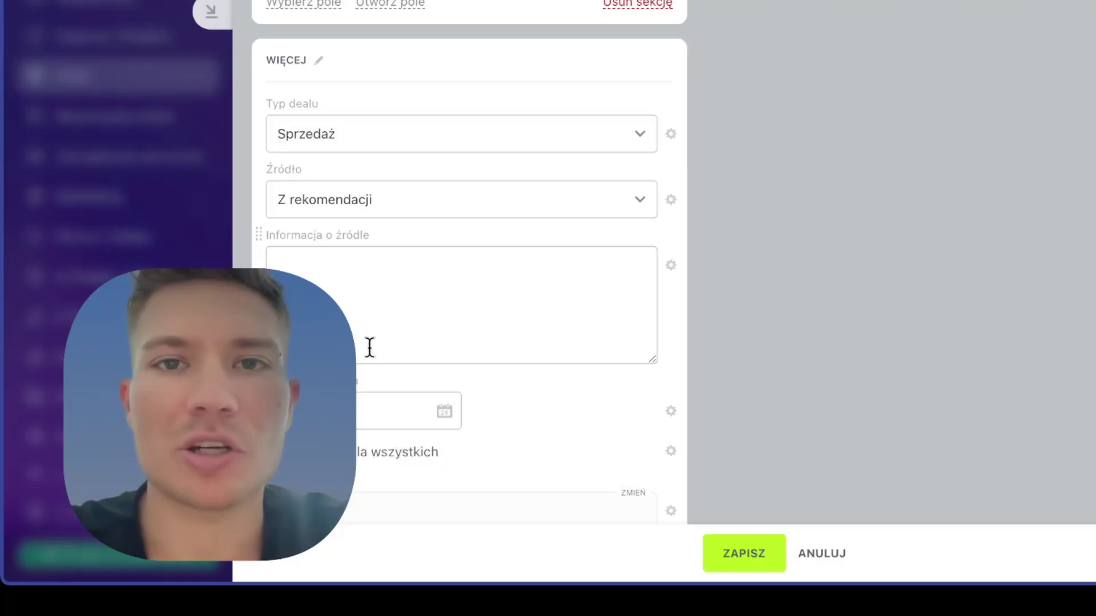
Step: Add a product line to the new deal and enter "testowy" as the product name
scroll(370, 347, down, 3)
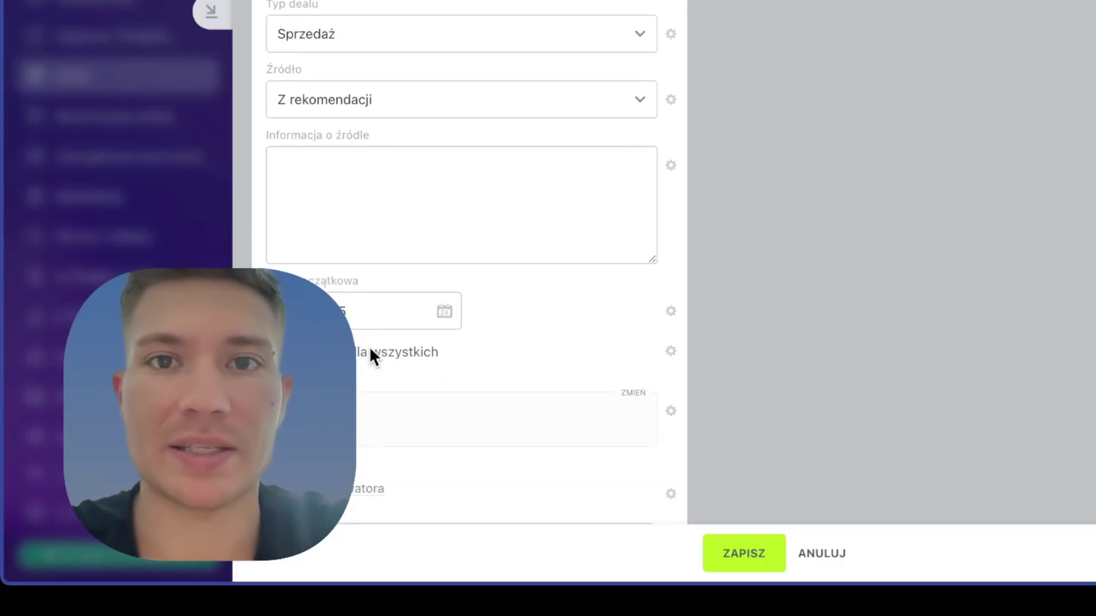
scroll(369, 354, down, 2)
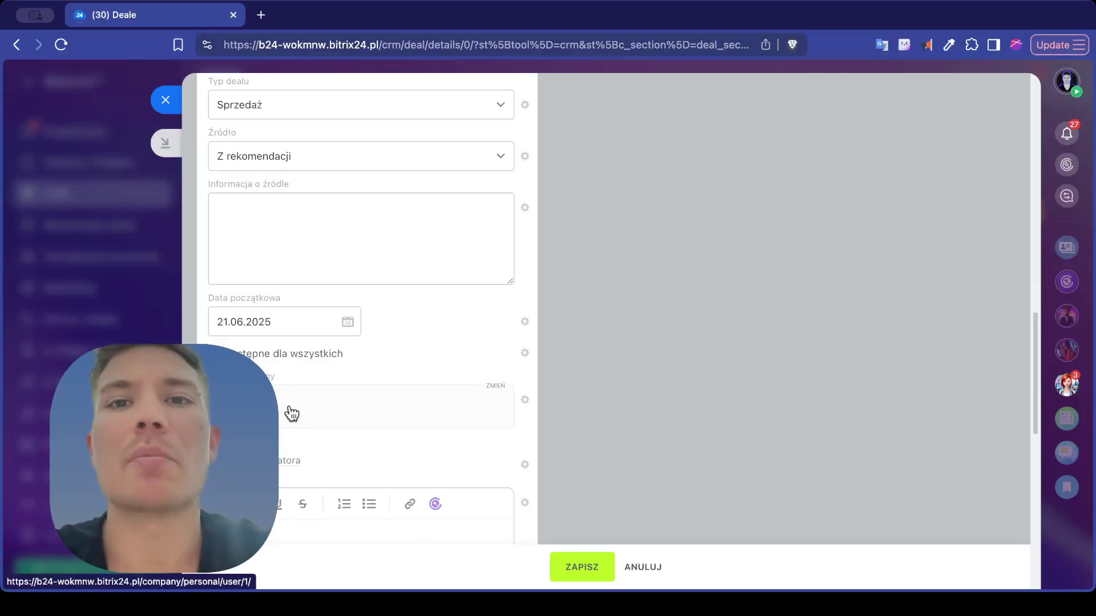
scroll(292, 413, down, 1)
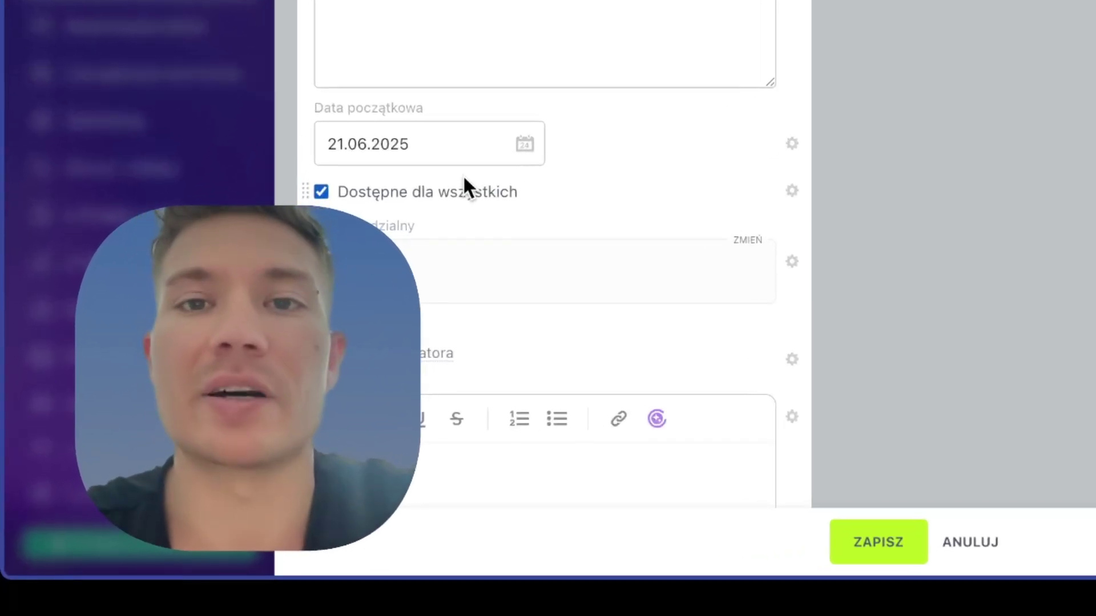
scroll(425, 235, down, 10)
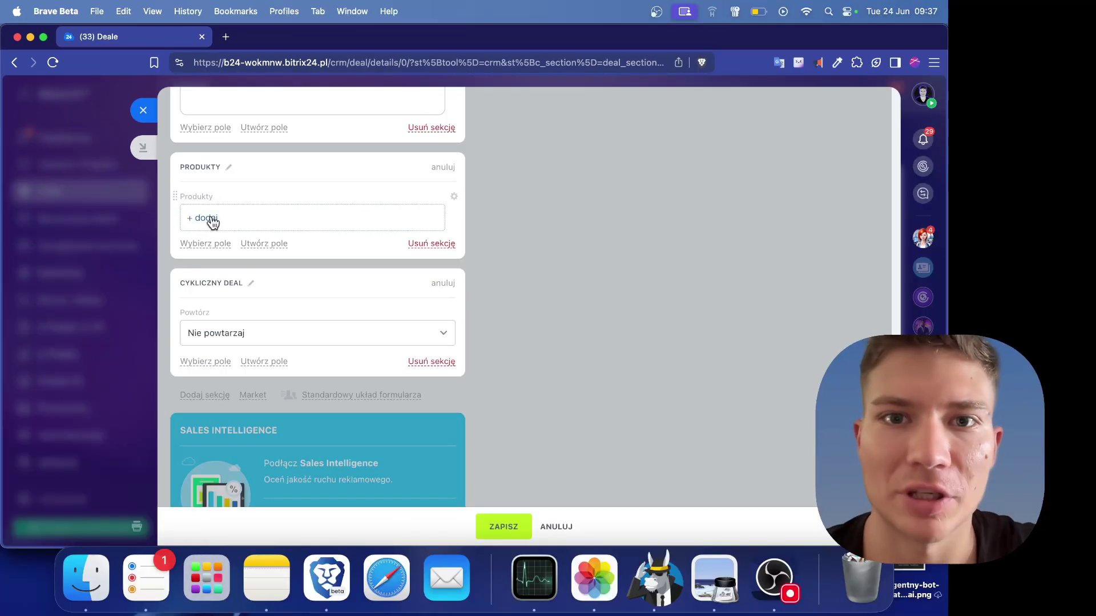
click(245, 253)
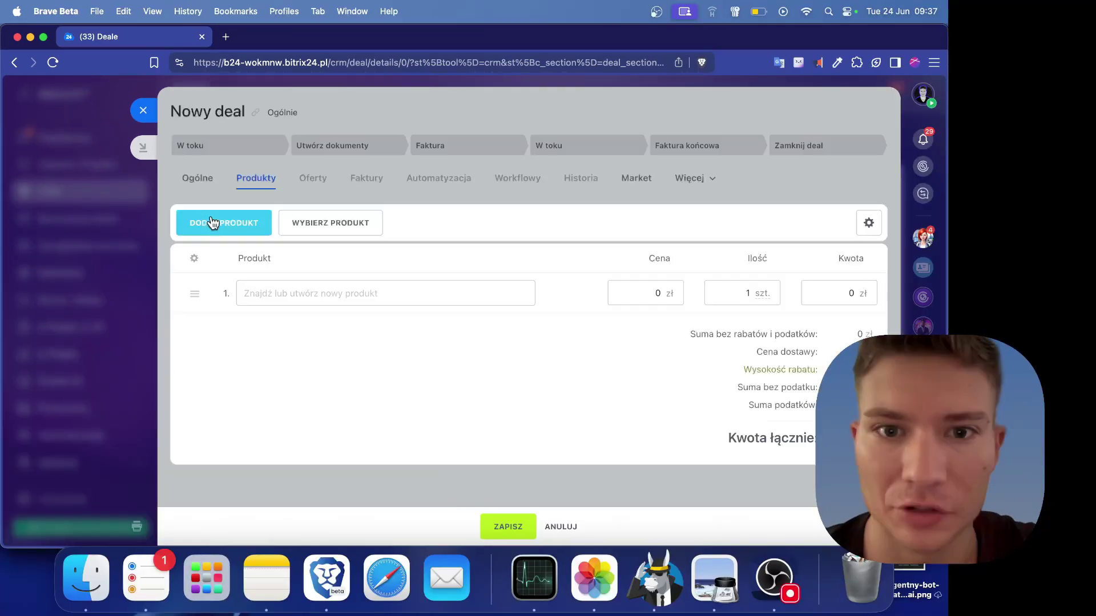
click(210, 223)
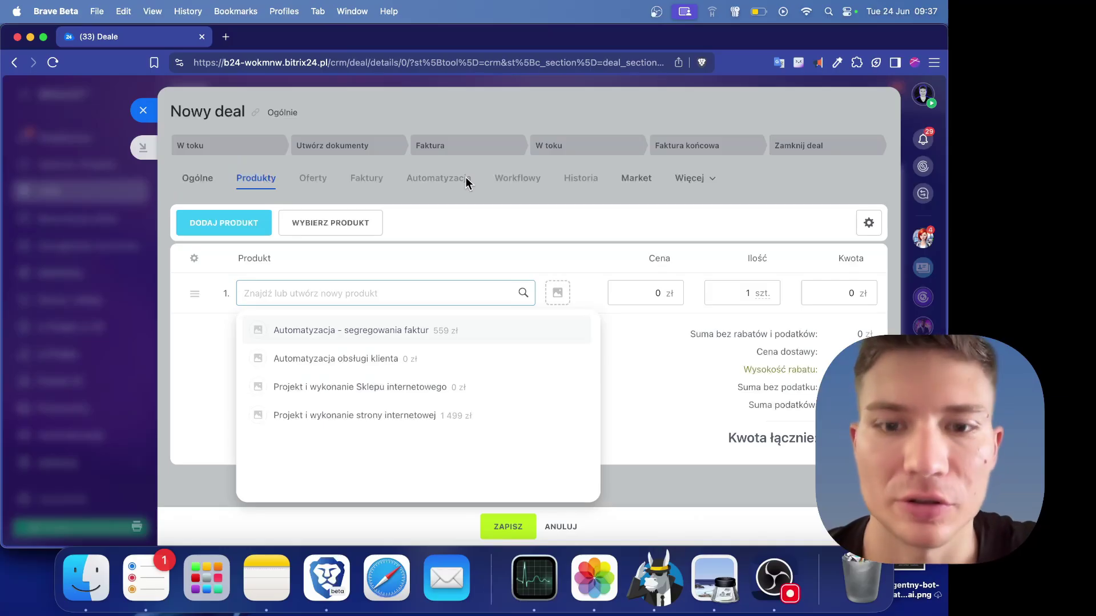
click(297, 293)
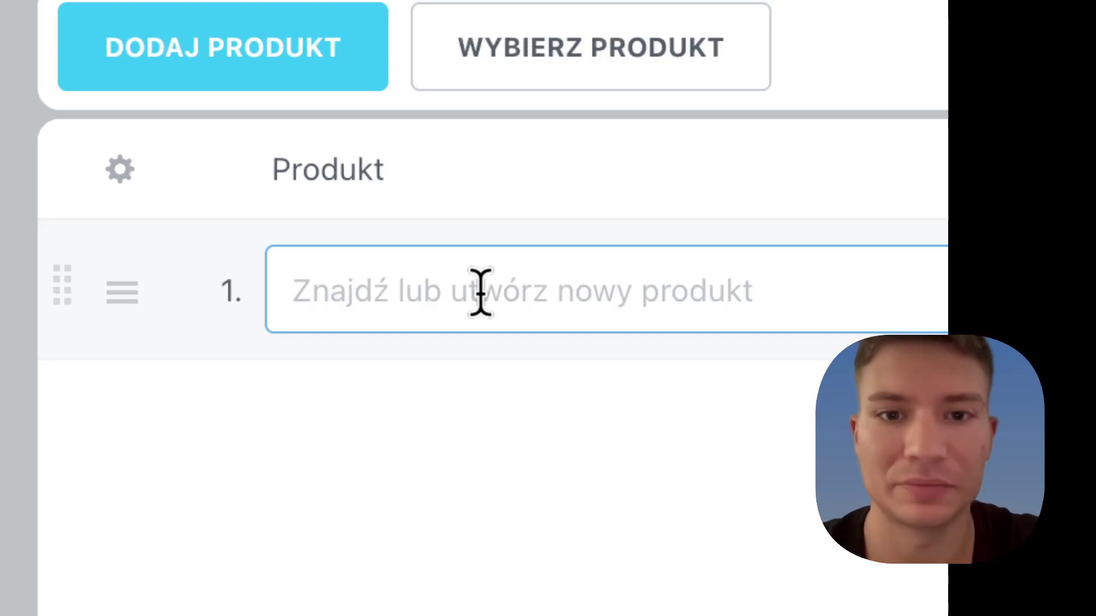
text(testowy)
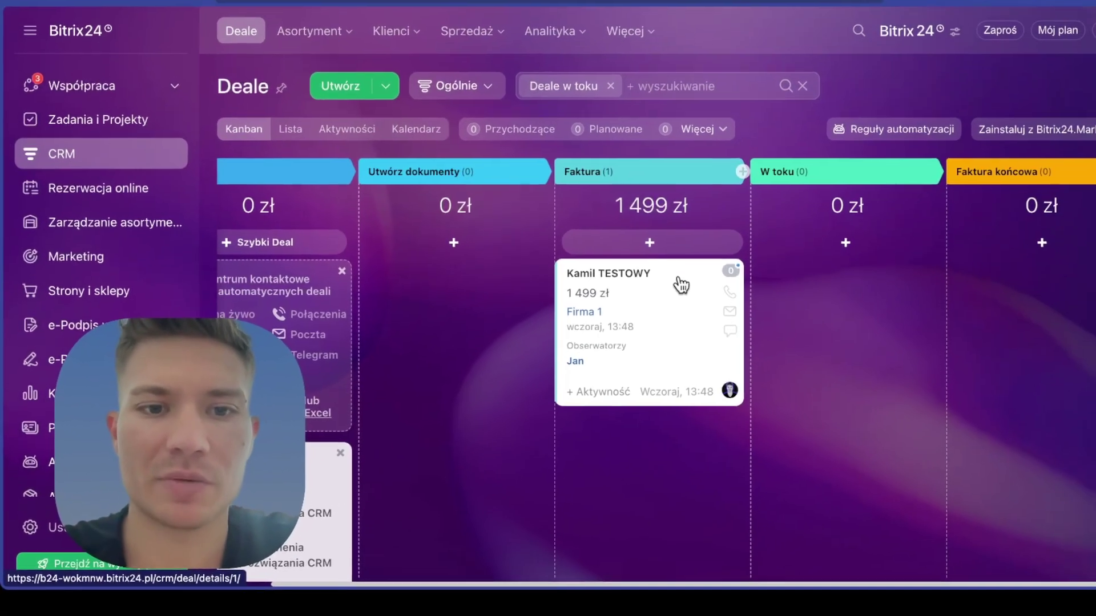
Step: Move the 1 499 zł deal on the Kanban board from the Faktura stage to the W toku stage directly after it
drag(681, 284, 800, 282)
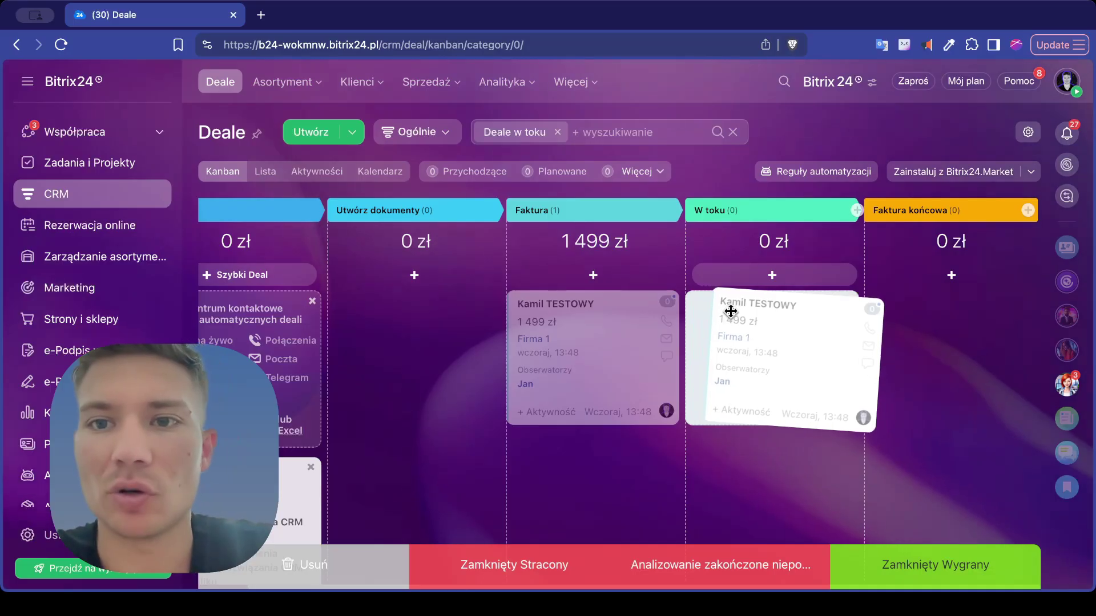
drag(730, 311, 719, 316)
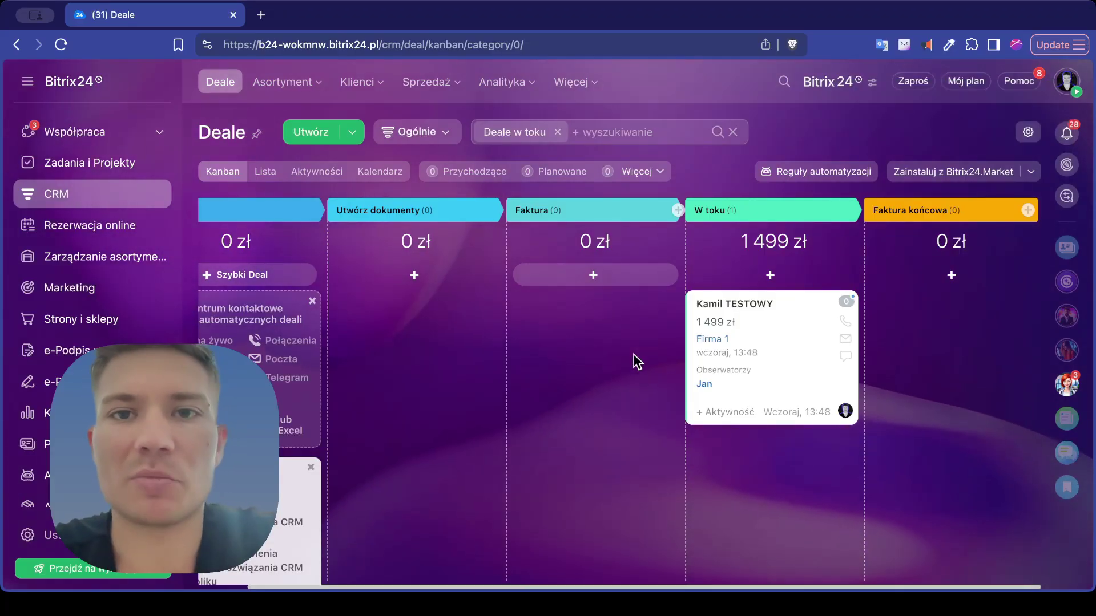
scroll(634, 355, left, 3)
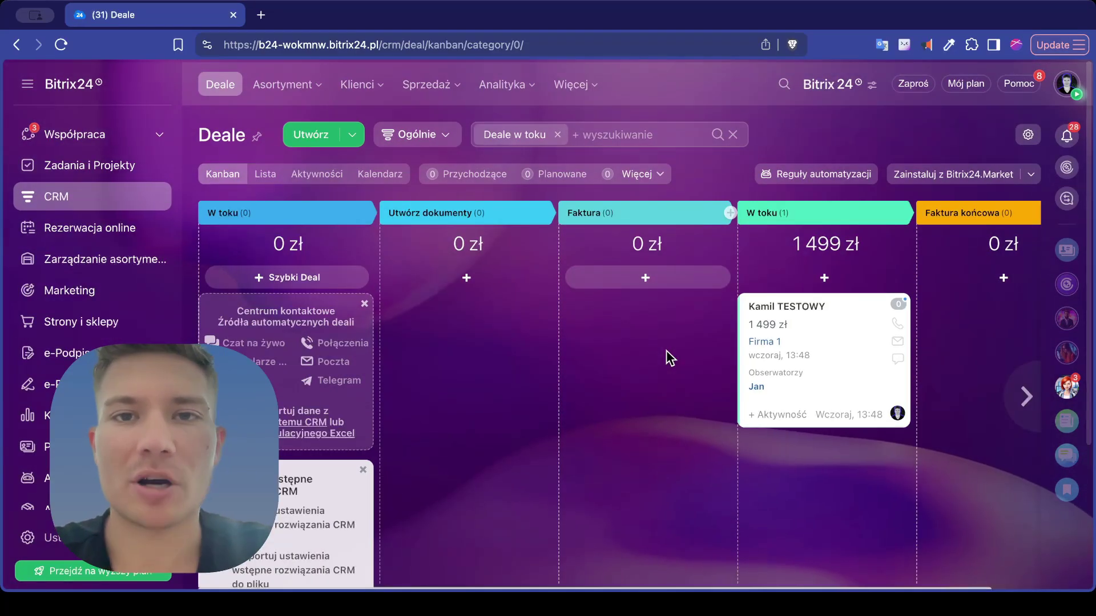
scroll(667, 358, down, 2)
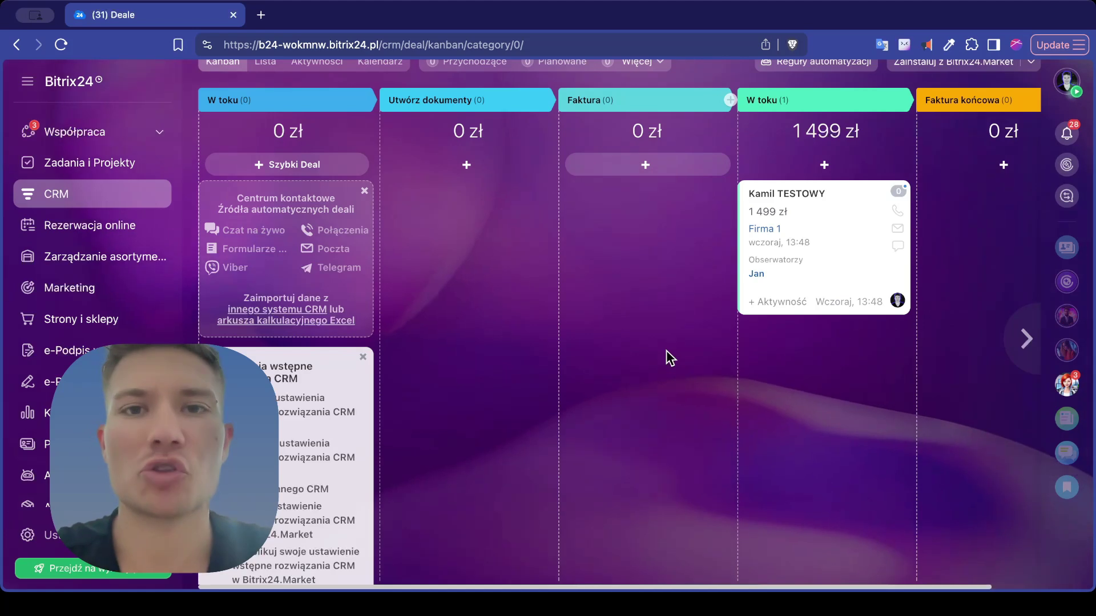
scroll(668, 358, up, 2)
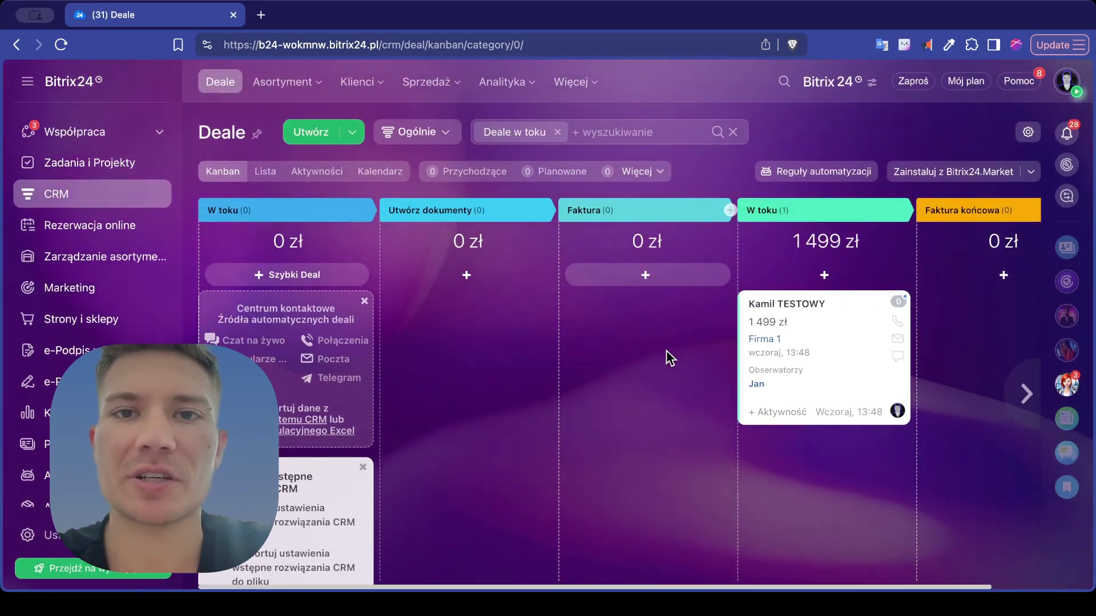